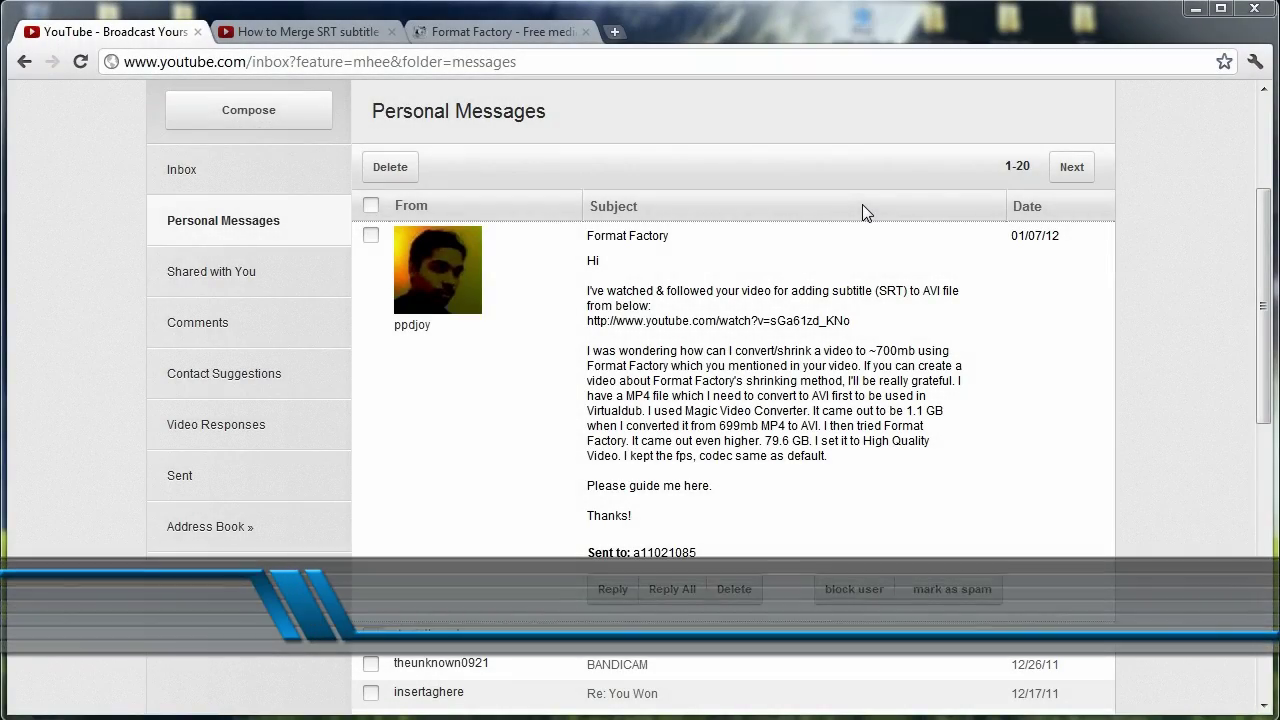
Move between the inbox and the 'How to Merge SRT subtitle files with a AVI video file' page, ending on the video
click(314, 28)
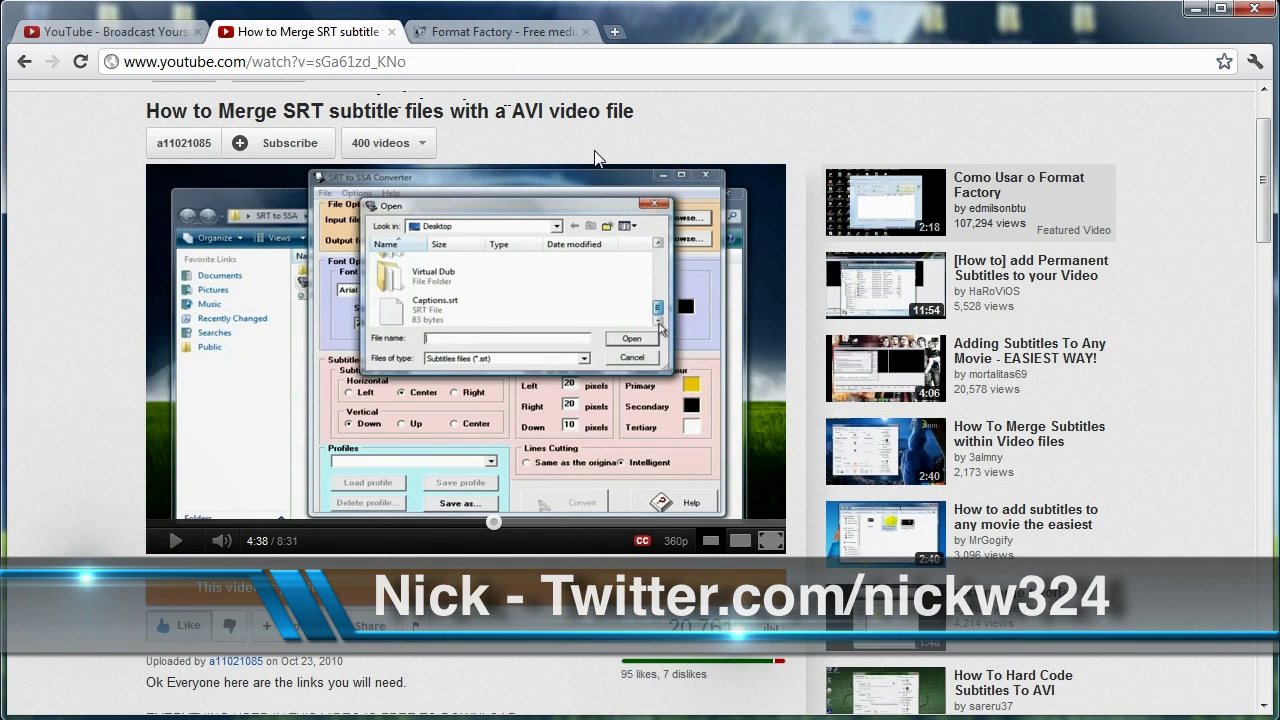
click(165, 32)
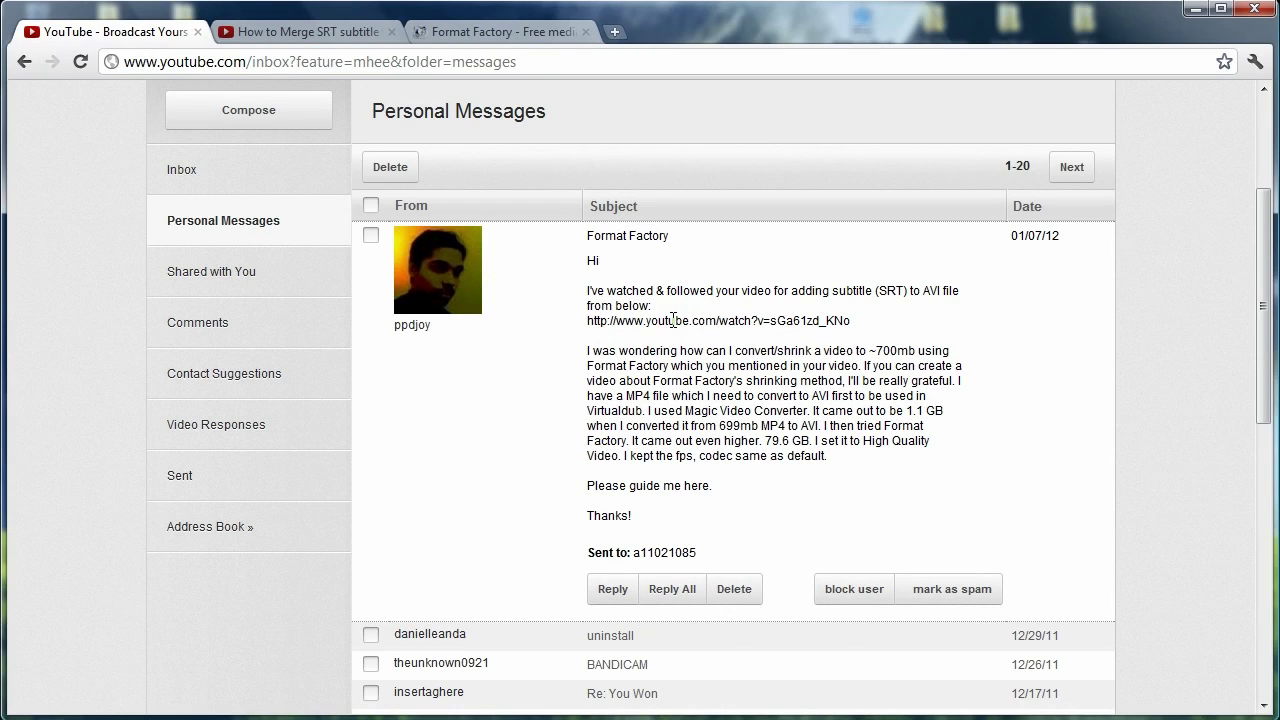
click(313, 30)
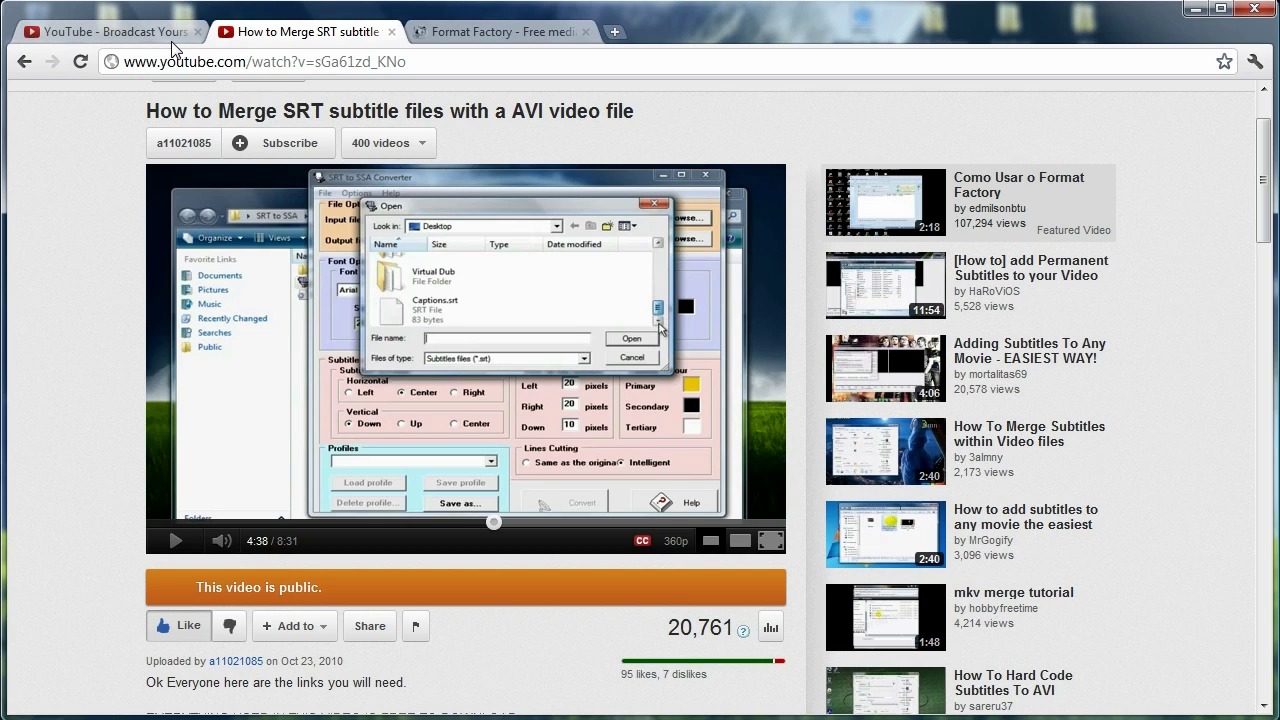
Look over the Format Factory site, the inbox and the subtitle video tabs, ending on the inbox
click(480, 31)
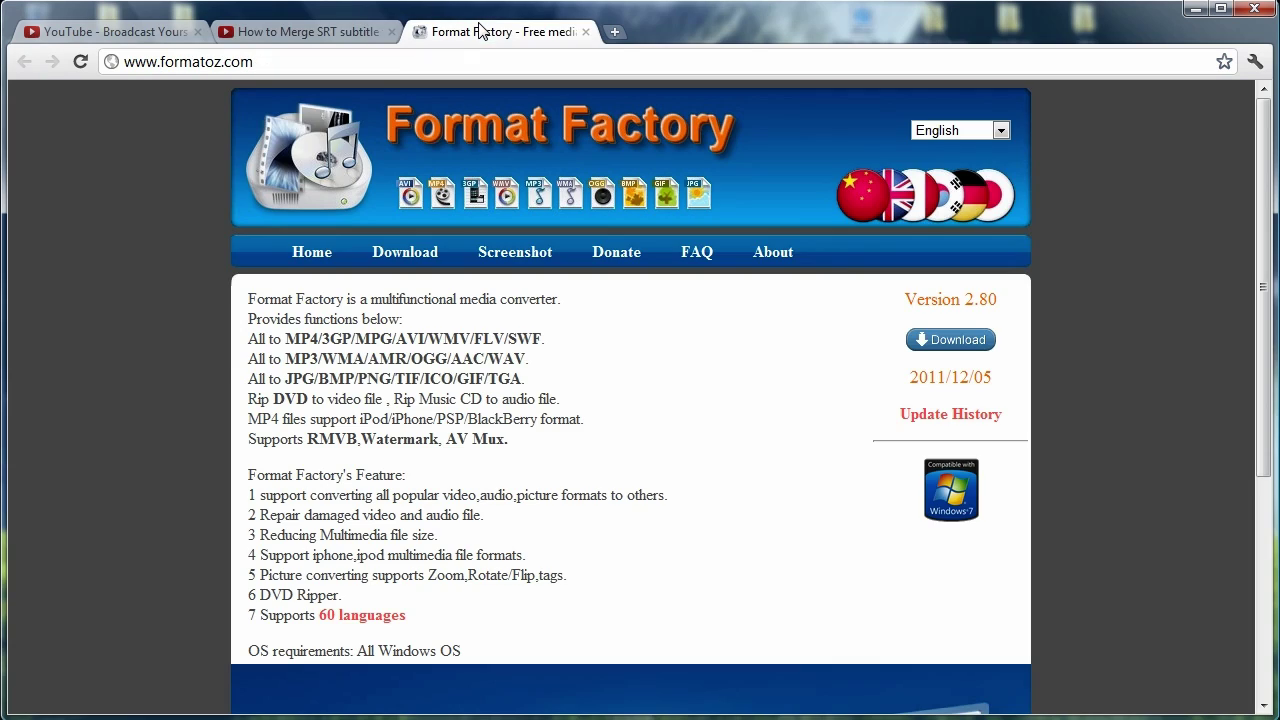
click(27, 19)
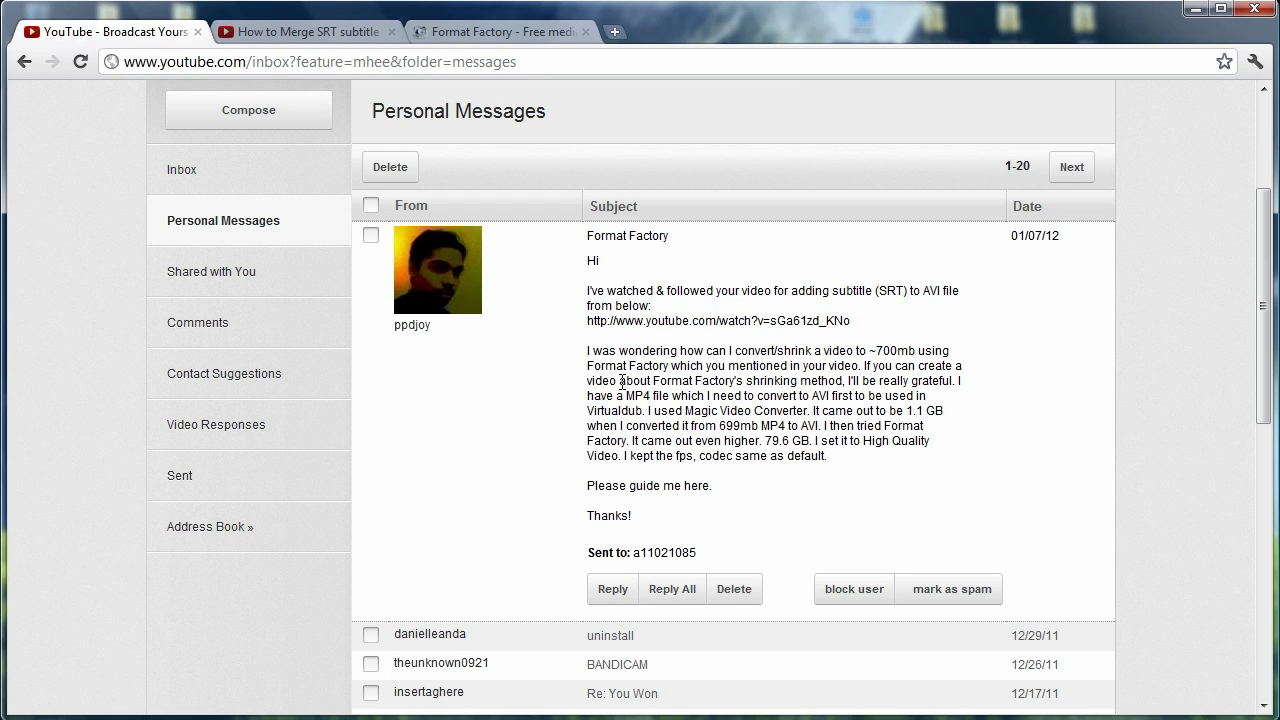
click(298, 31)
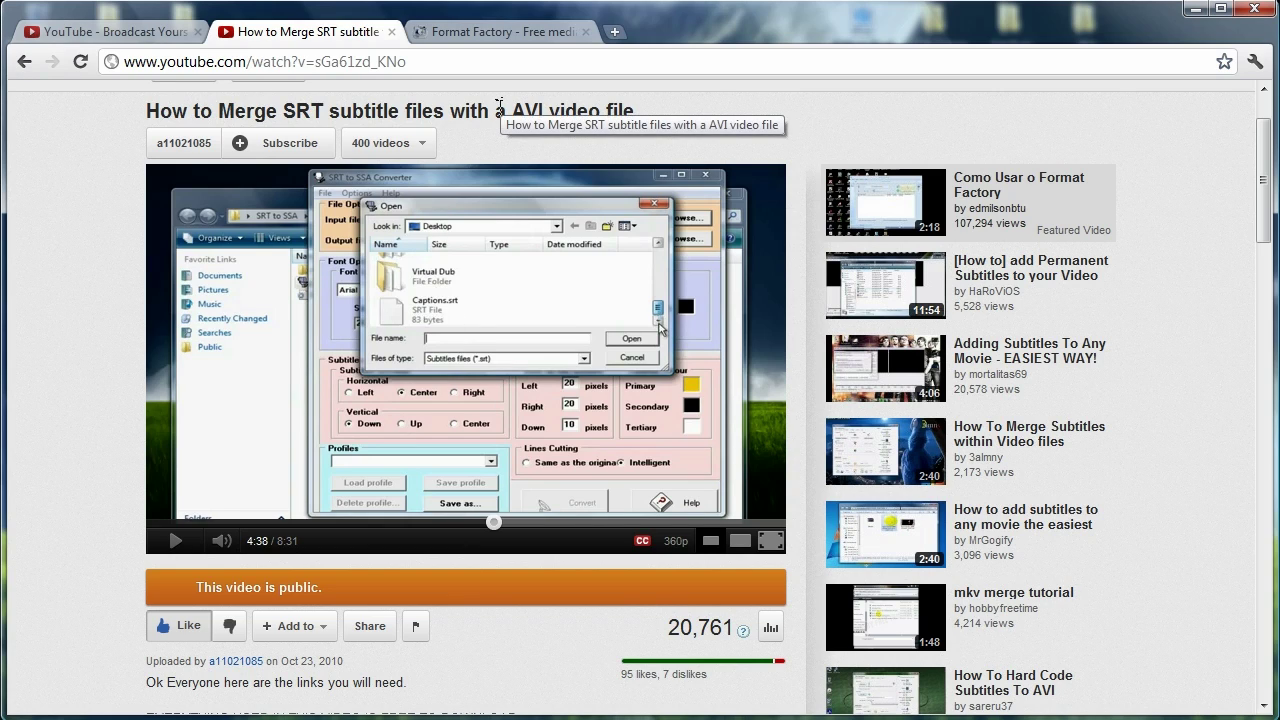
click(112, 33)
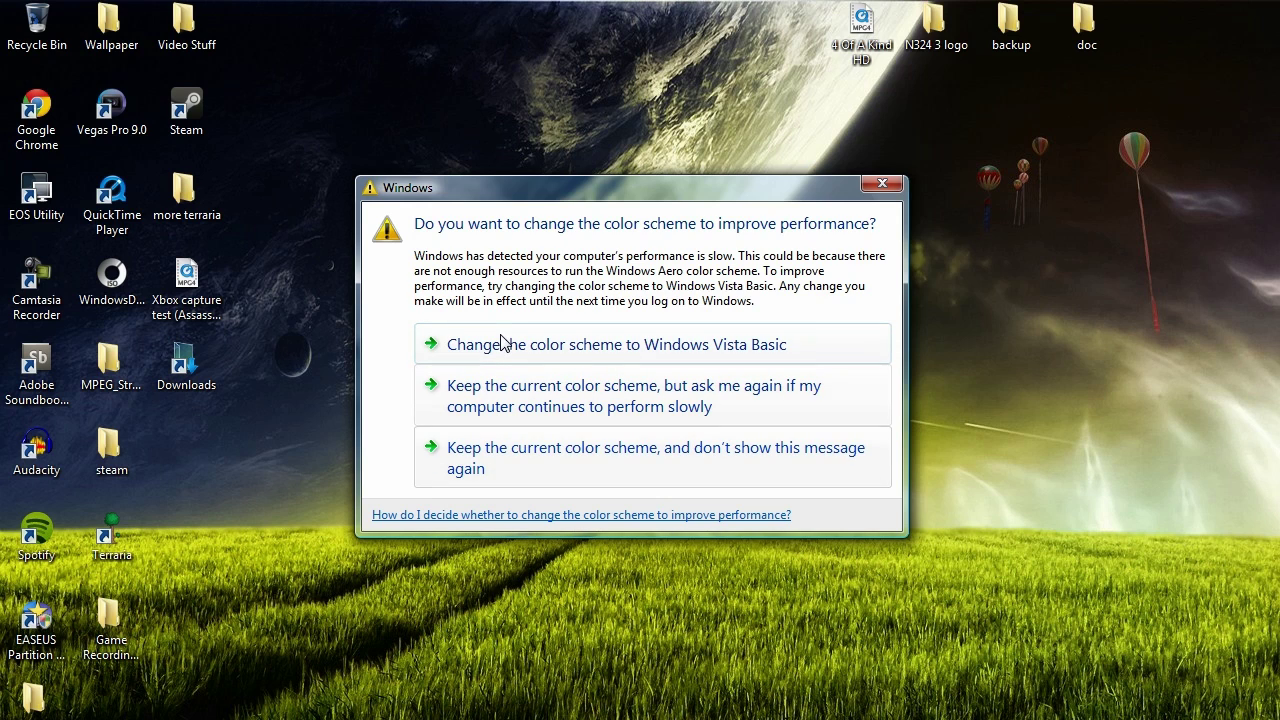
Keep the current Windows color scheme and turn off this prompt
click(509, 472)
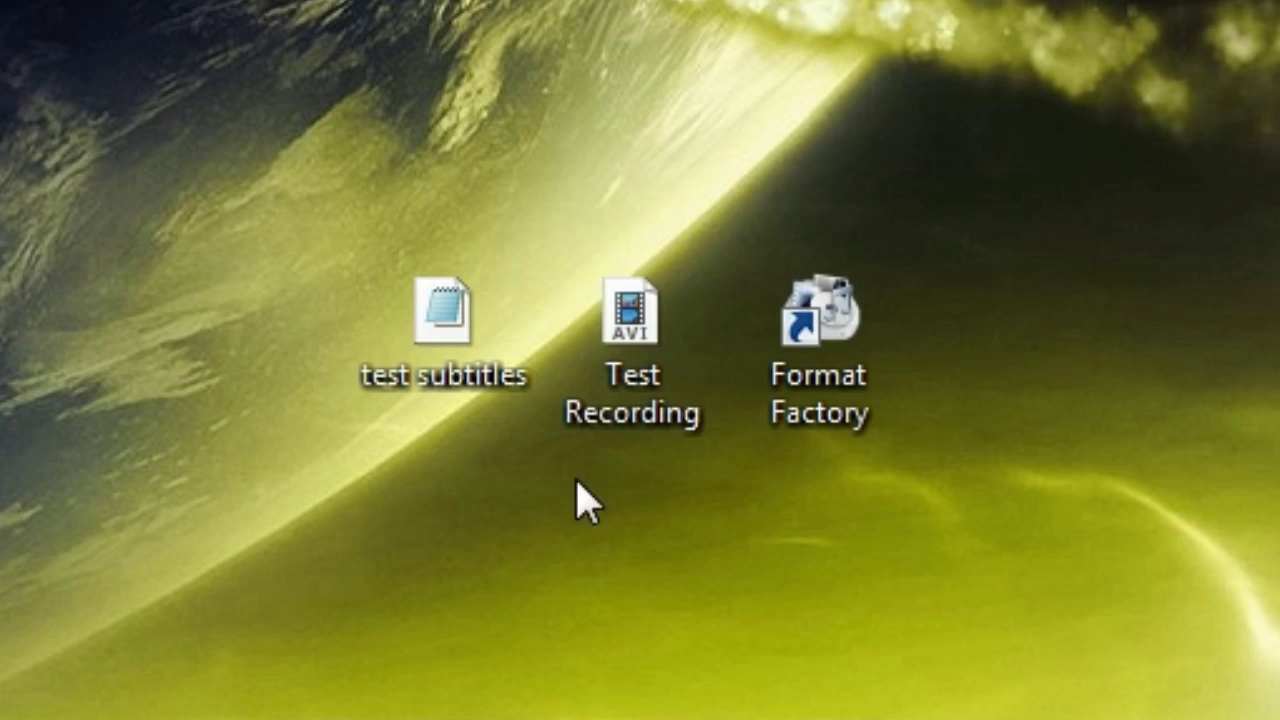
Launch Format Factory, reposition its window and drop Test Recording.avi onto it
double_click(817, 420)
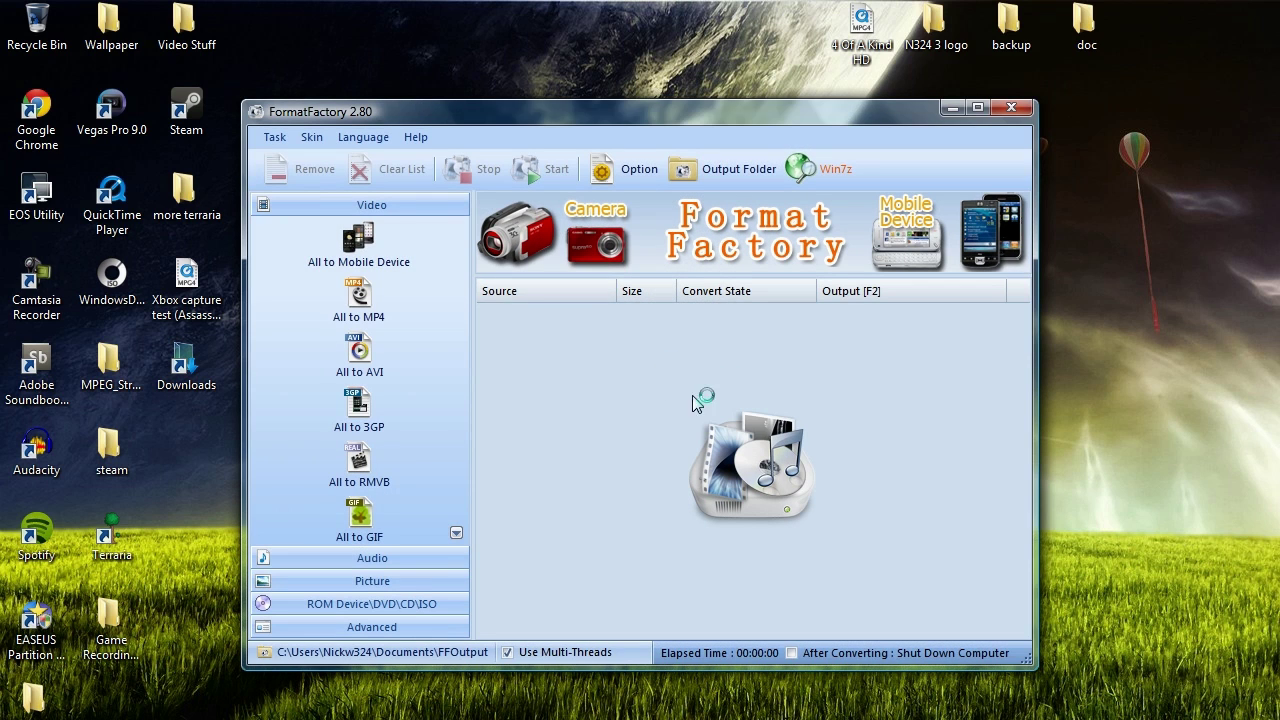
drag(437, 112, 624, 404)
click(535, 180)
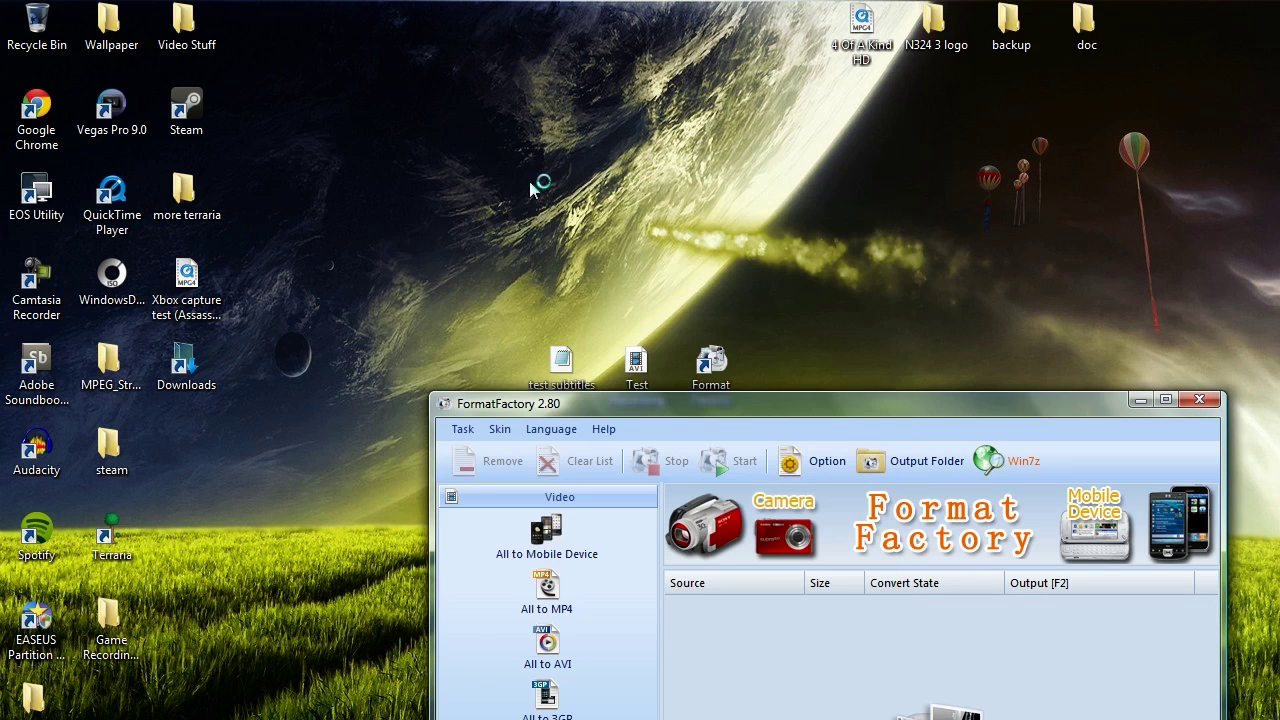
drag(670, 411, 666, 421)
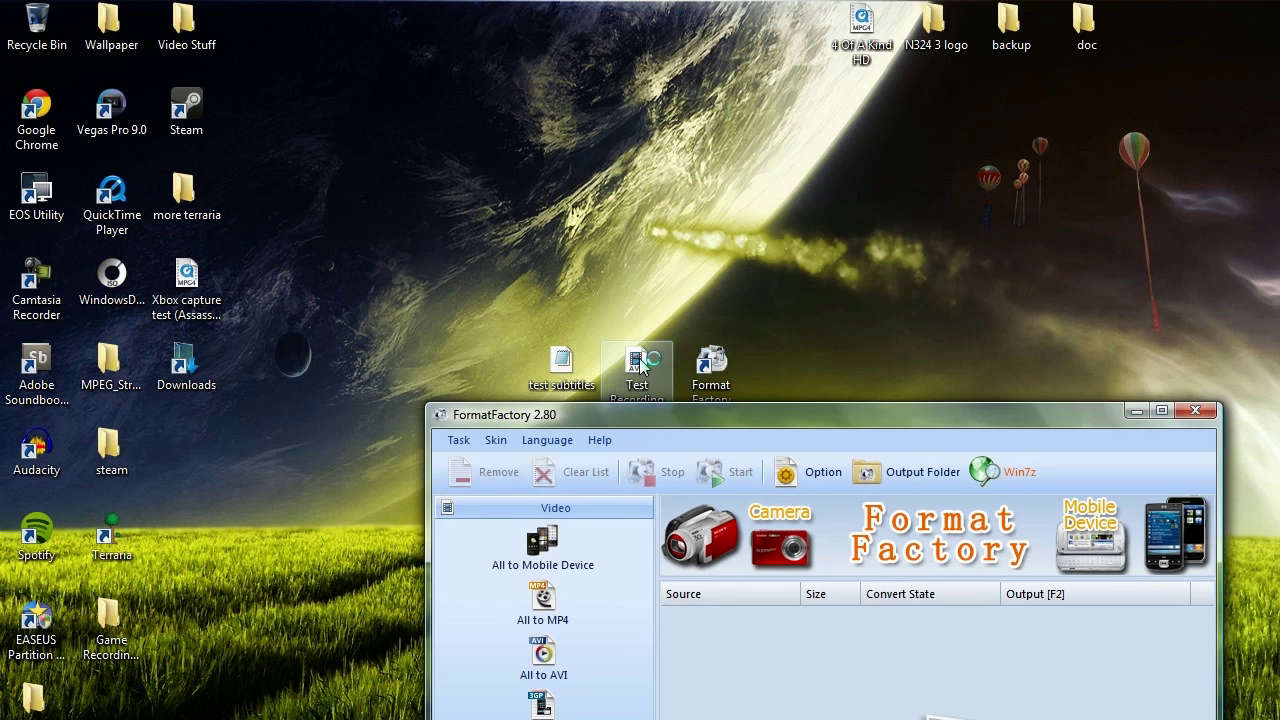
drag(632, 362, 411, 22)
double_click(411, 22)
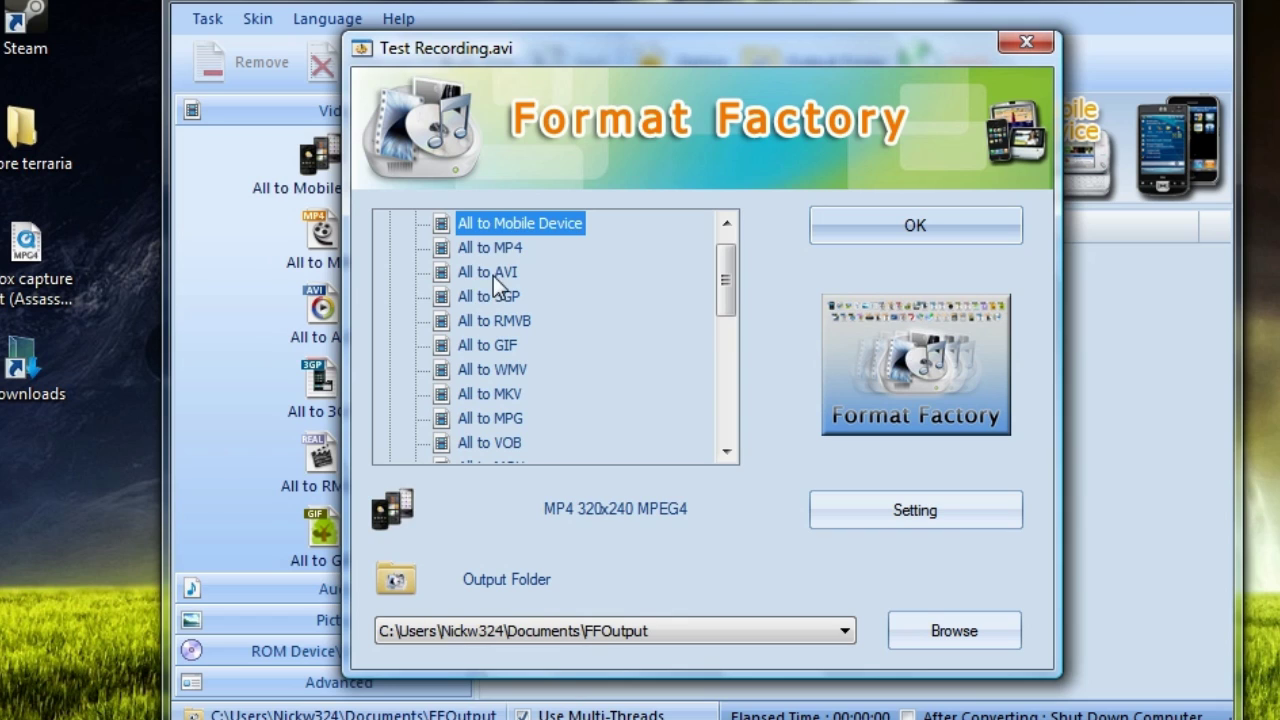
Pick All to MP4 and bring up its Video Setting with the High quality and size profile
click(484, 247)
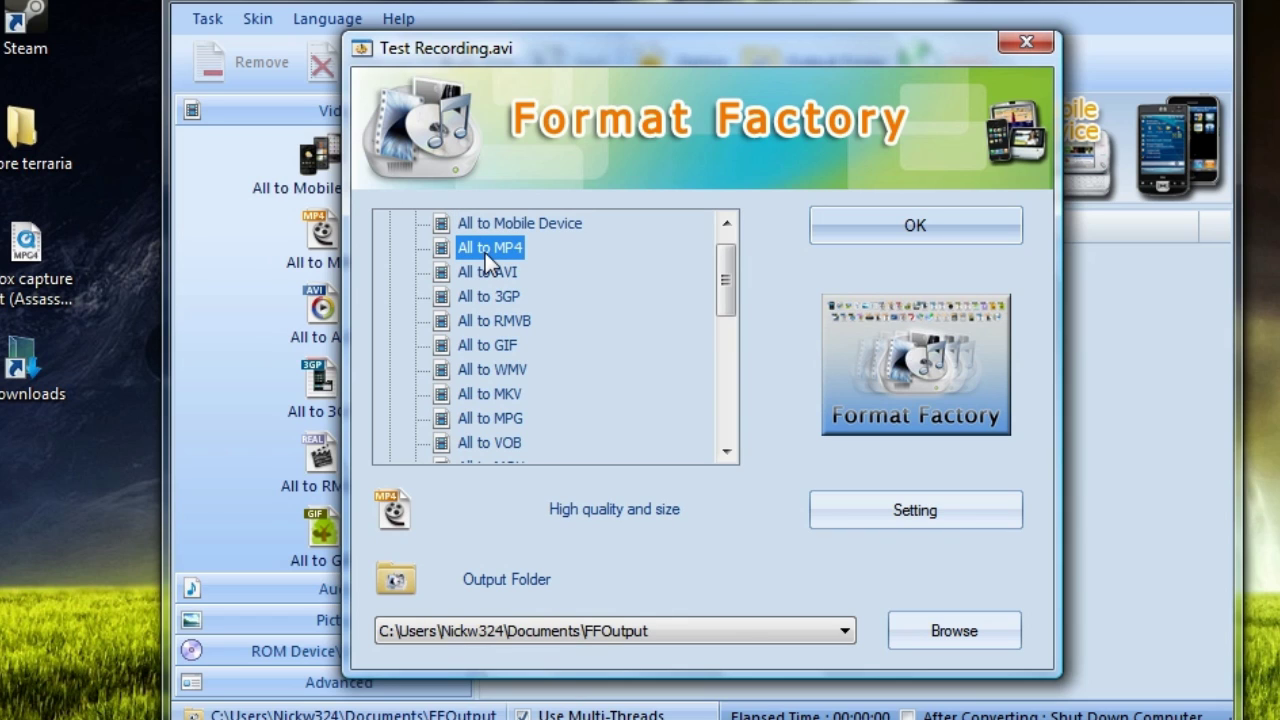
click(880, 505)
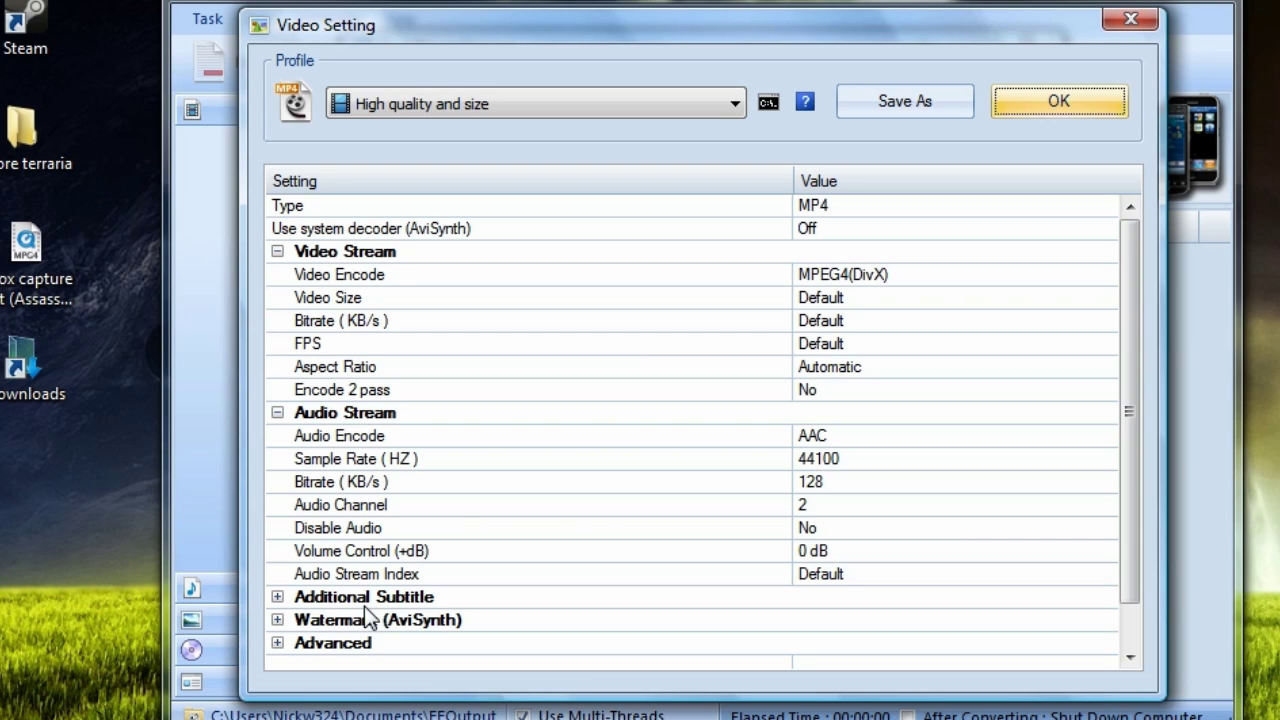
Set test subtitles.srt as the Additional Subtitle and add Test Recording.avi to the MP4 task list
click(277, 597)
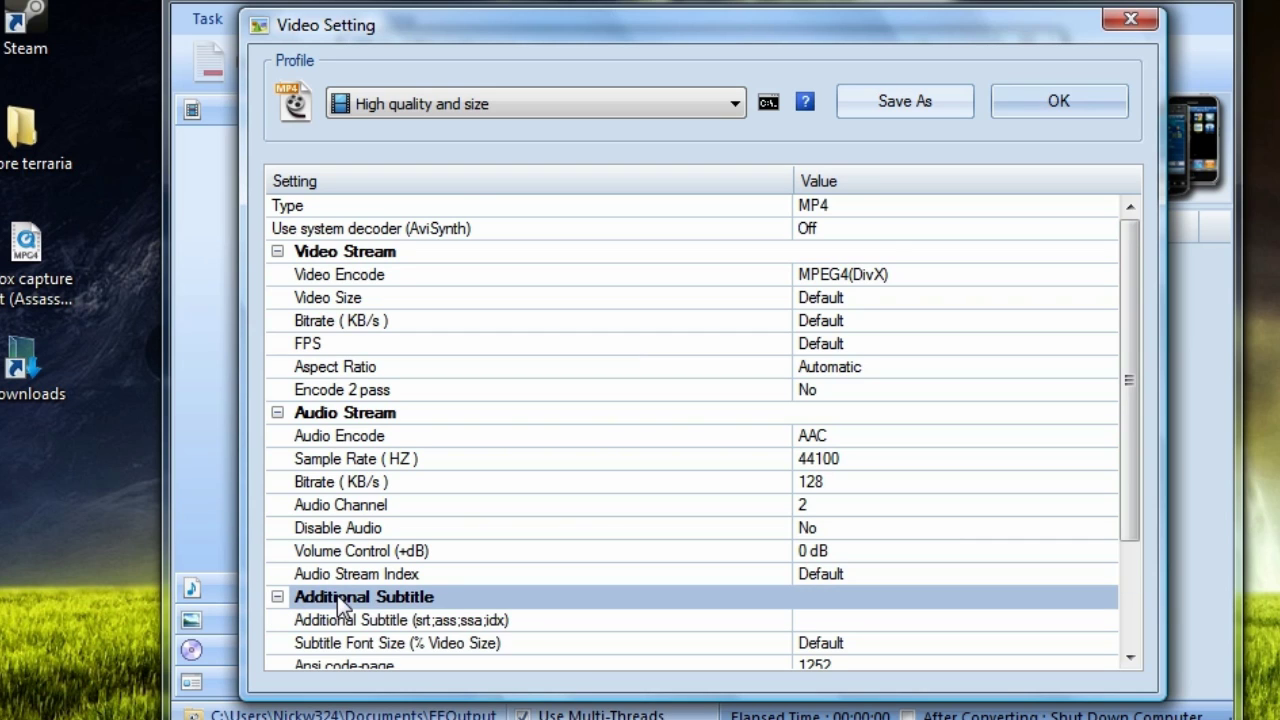
scroll(337, 595, down, 3)
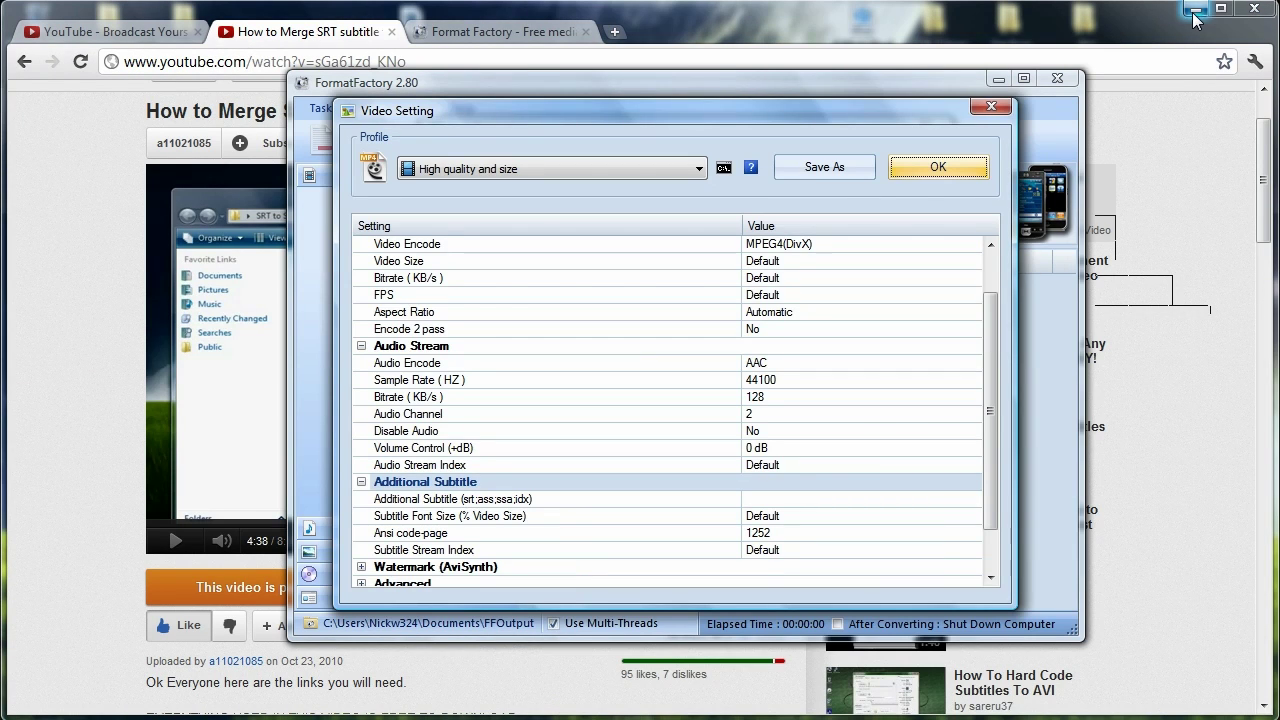
click(1195, 10)
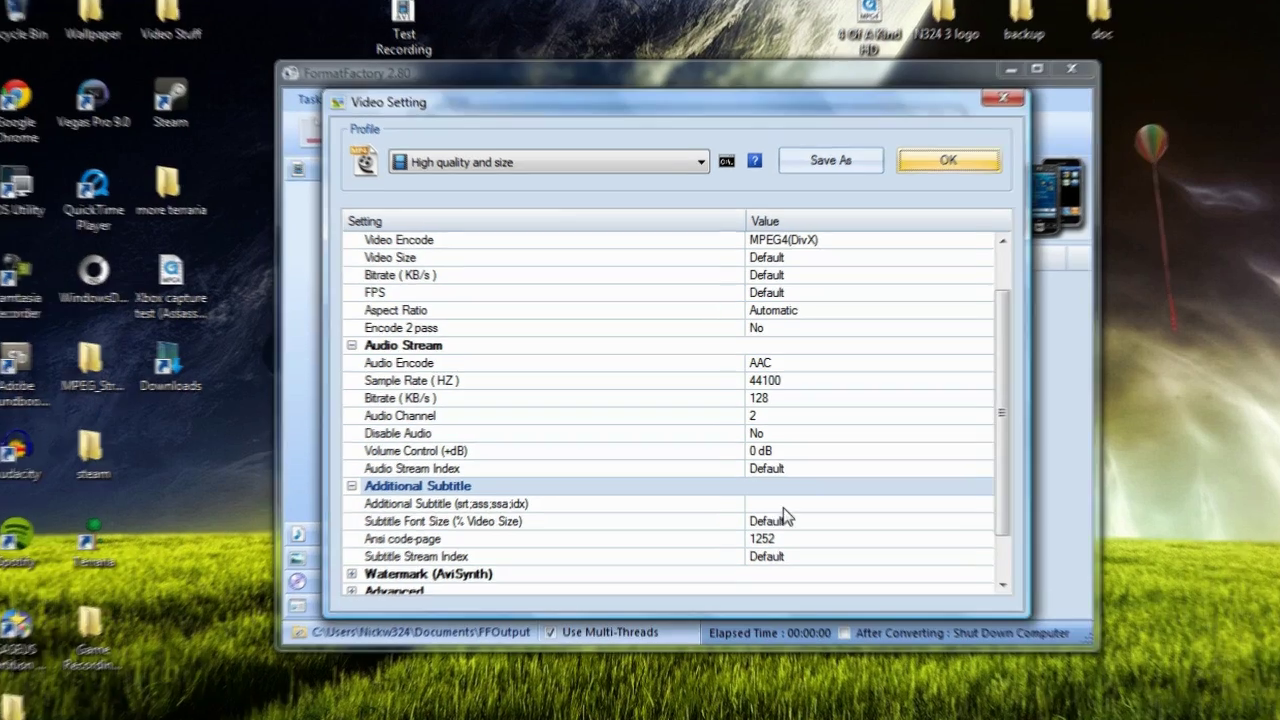
click(850, 498)
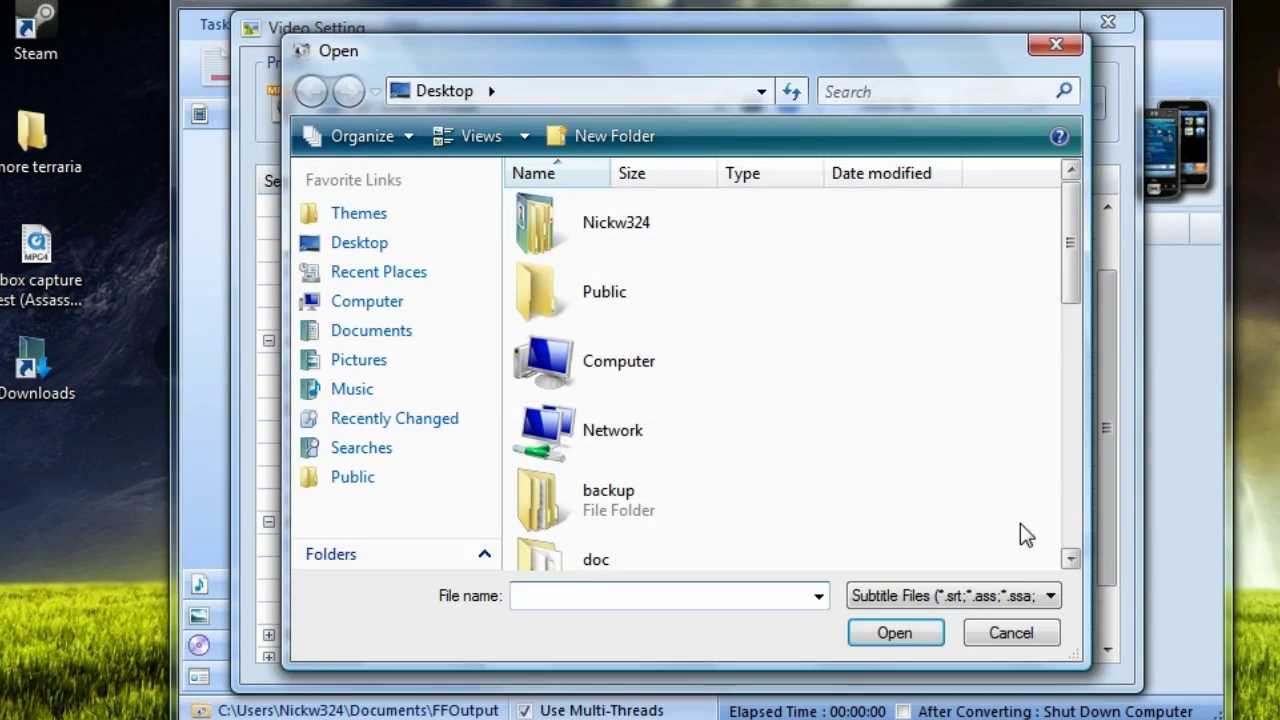
drag(1073, 247, 1118, 545)
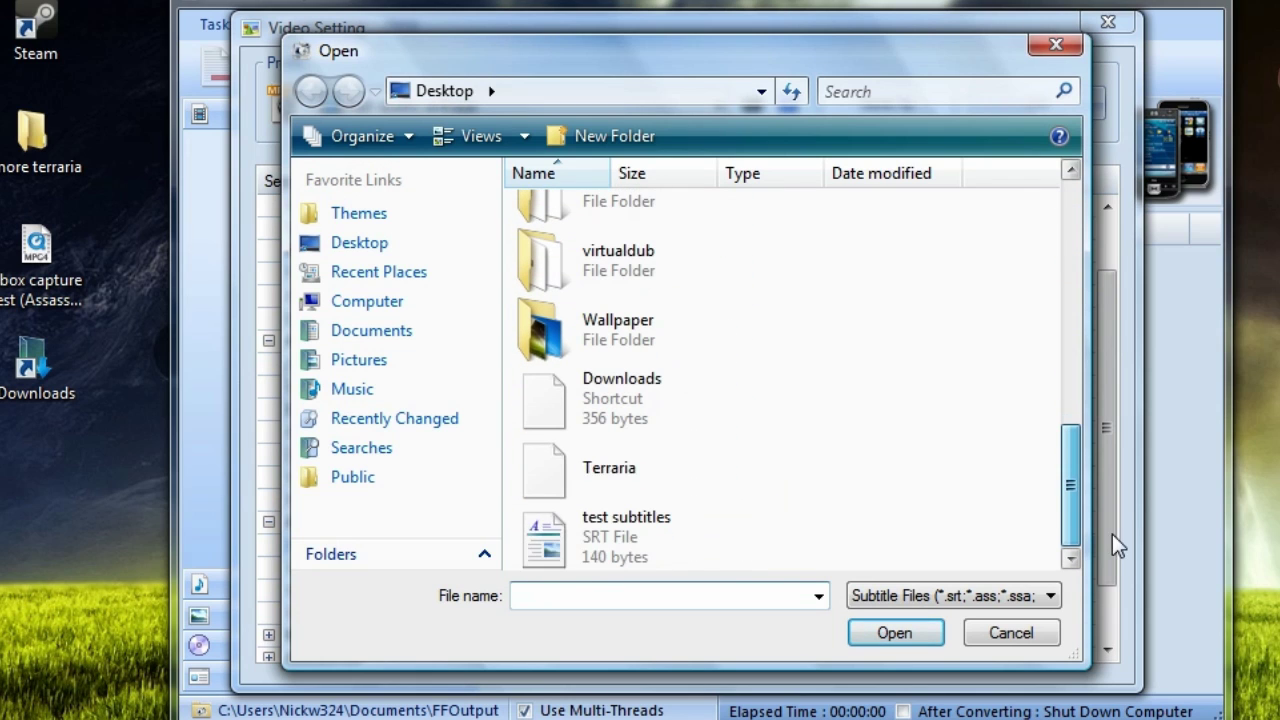
click(618, 531)
click(881, 638)
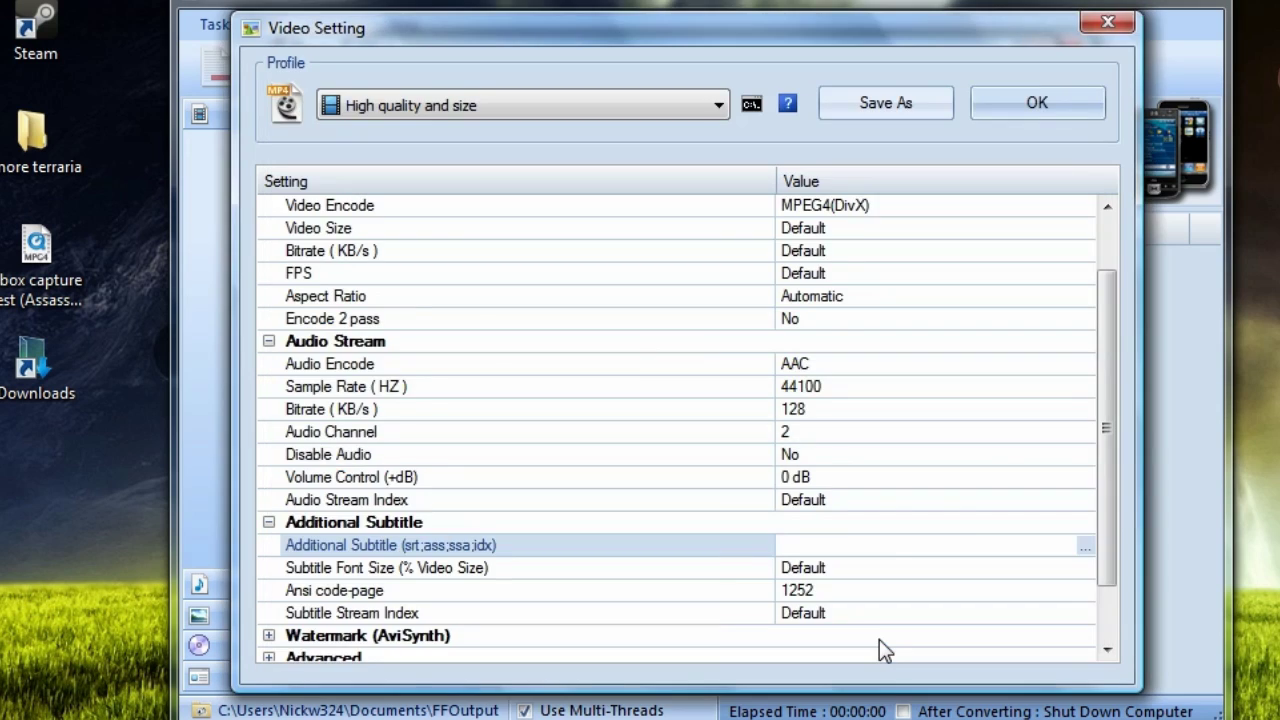
click(1044, 102)
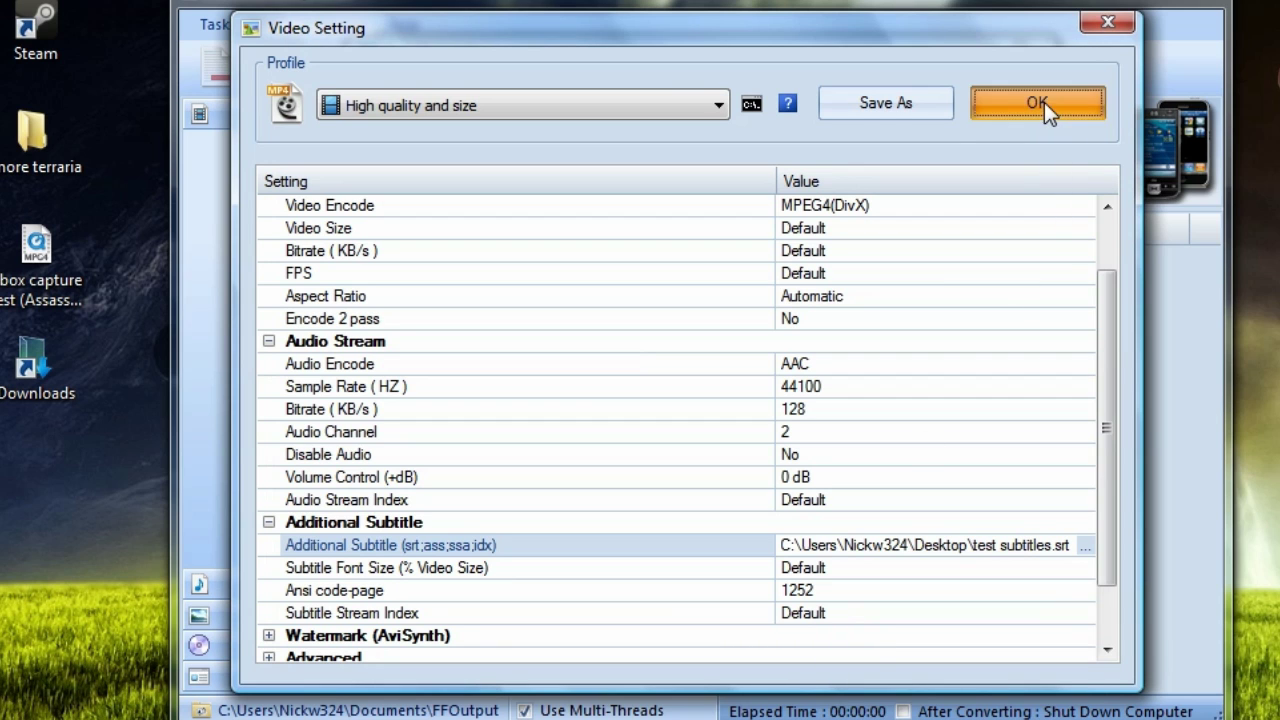
click(914, 233)
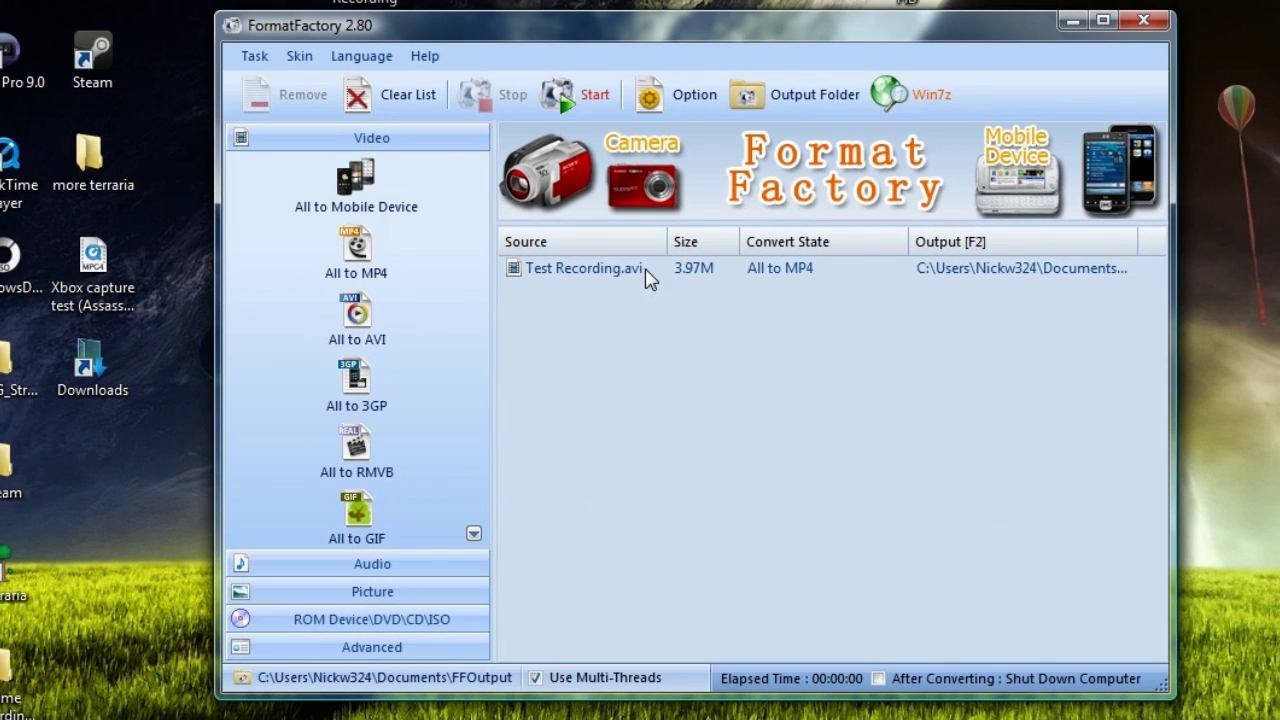
Run the MP4 conversion and open the converted Test Recording from the FFOutput folder
click(564, 82)
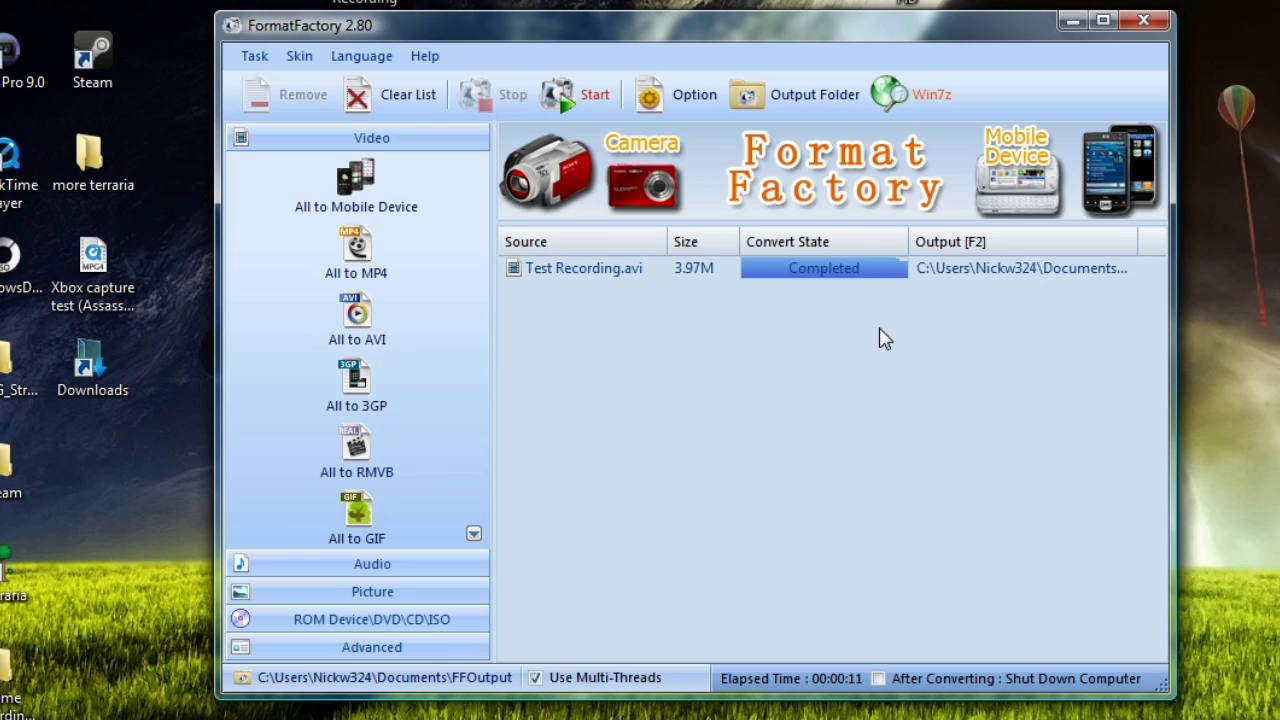
click(786, 104)
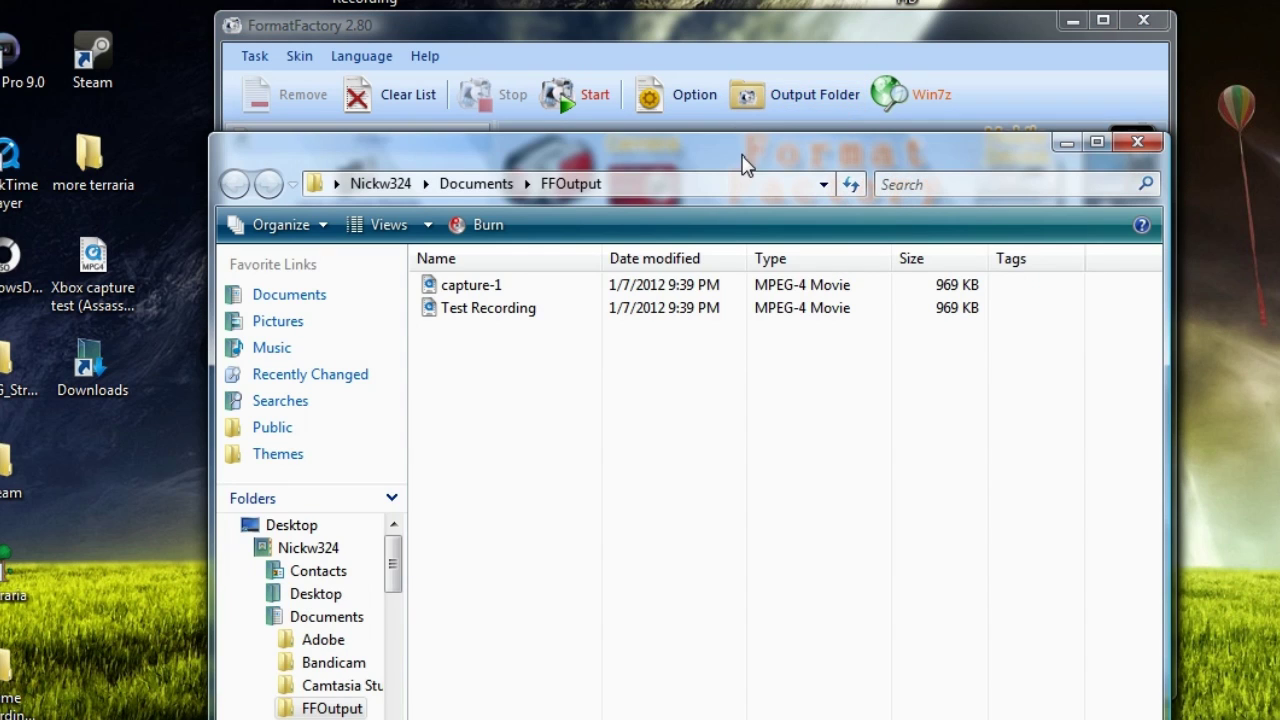
drag(743, 160, 737, 14)
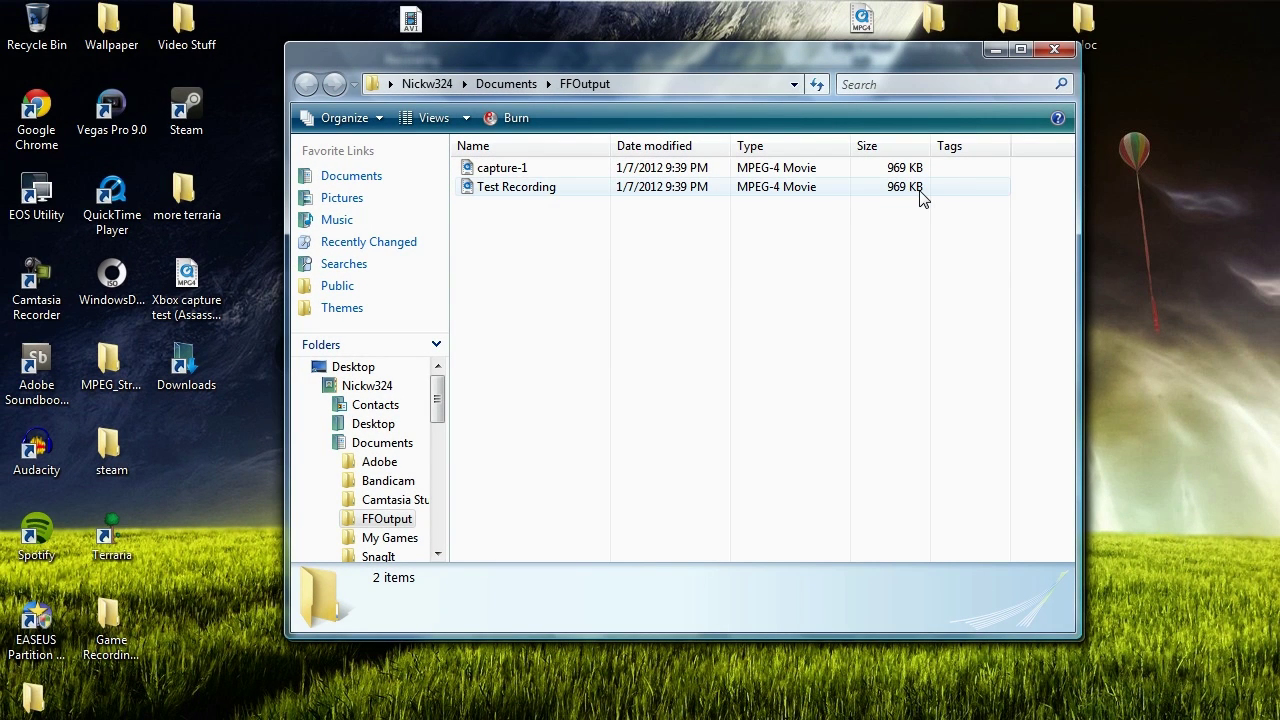
click(505, 190)
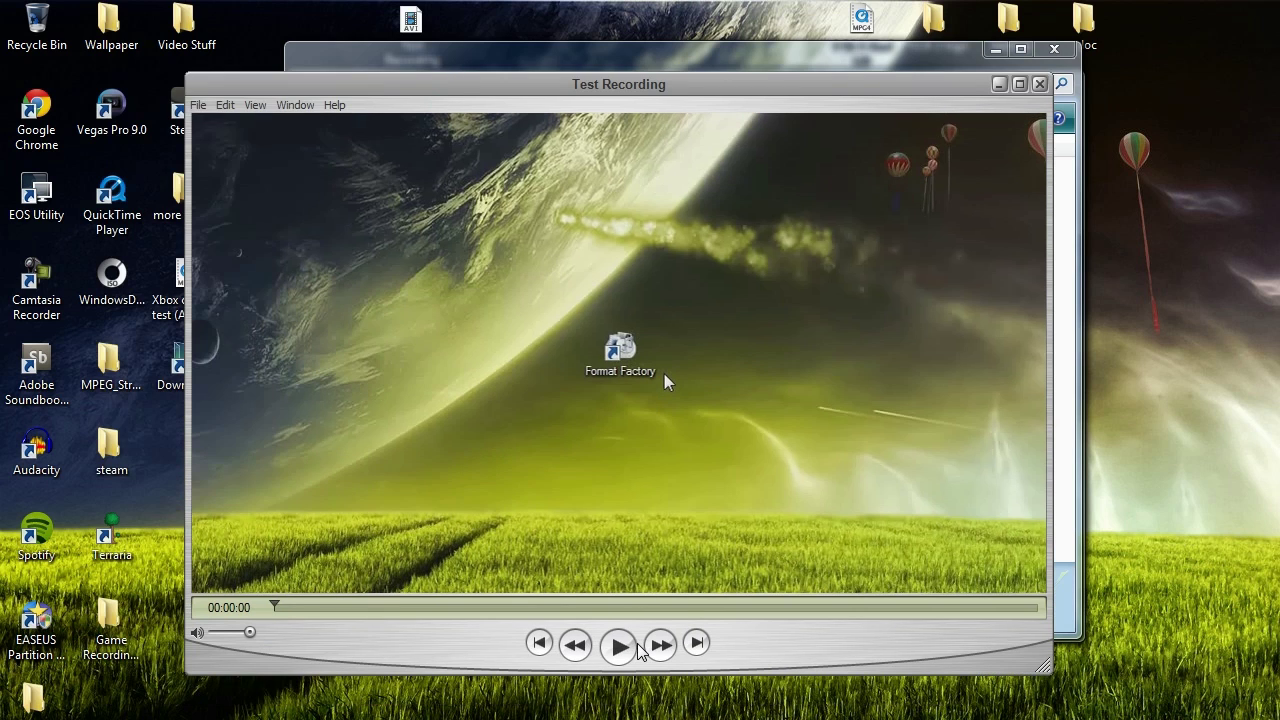
Play the converted Test Recording in QuickTime to check the burned-in 'Hello Everybody' subtitle
click(637, 644)
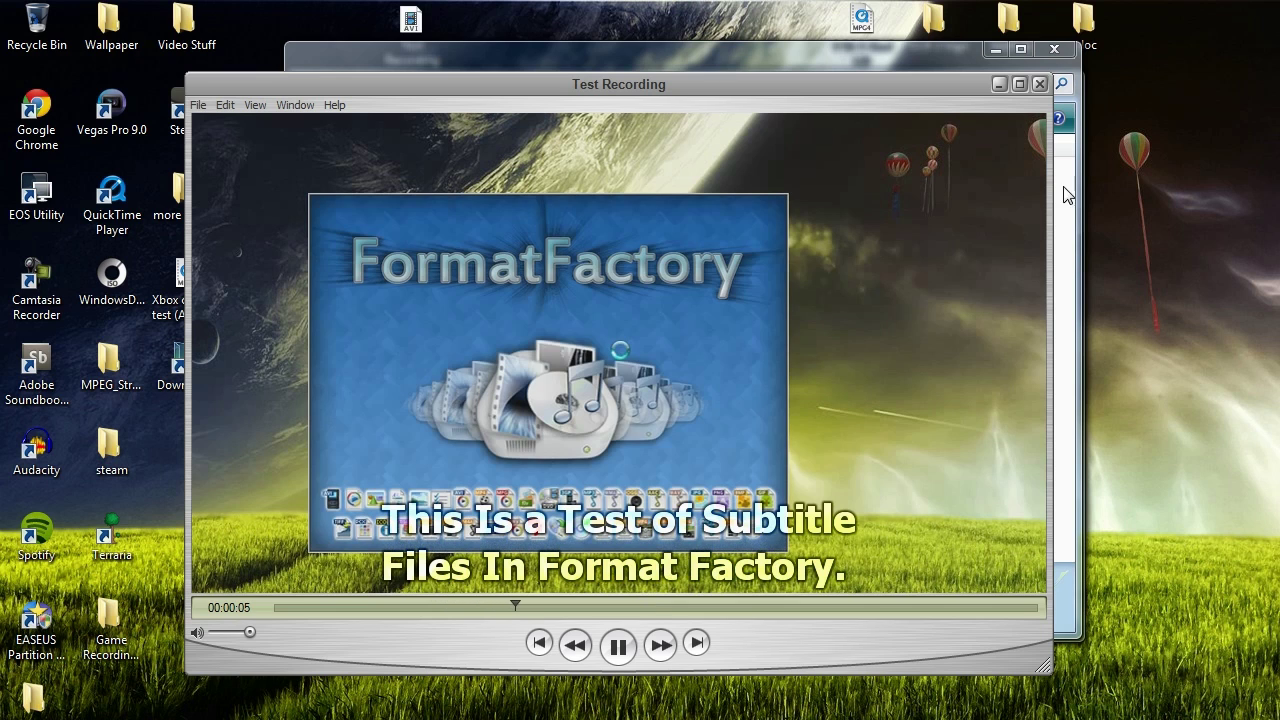
click(1040, 84)
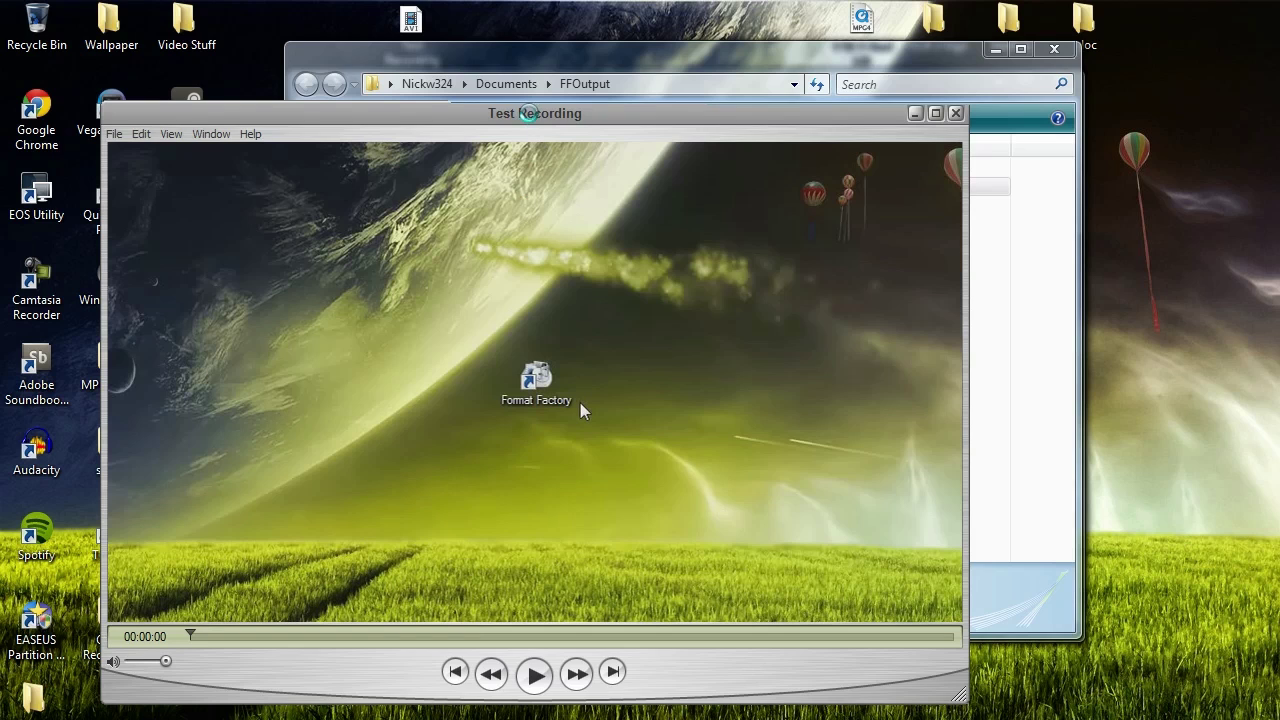
drag(528, 113, 633, 62)
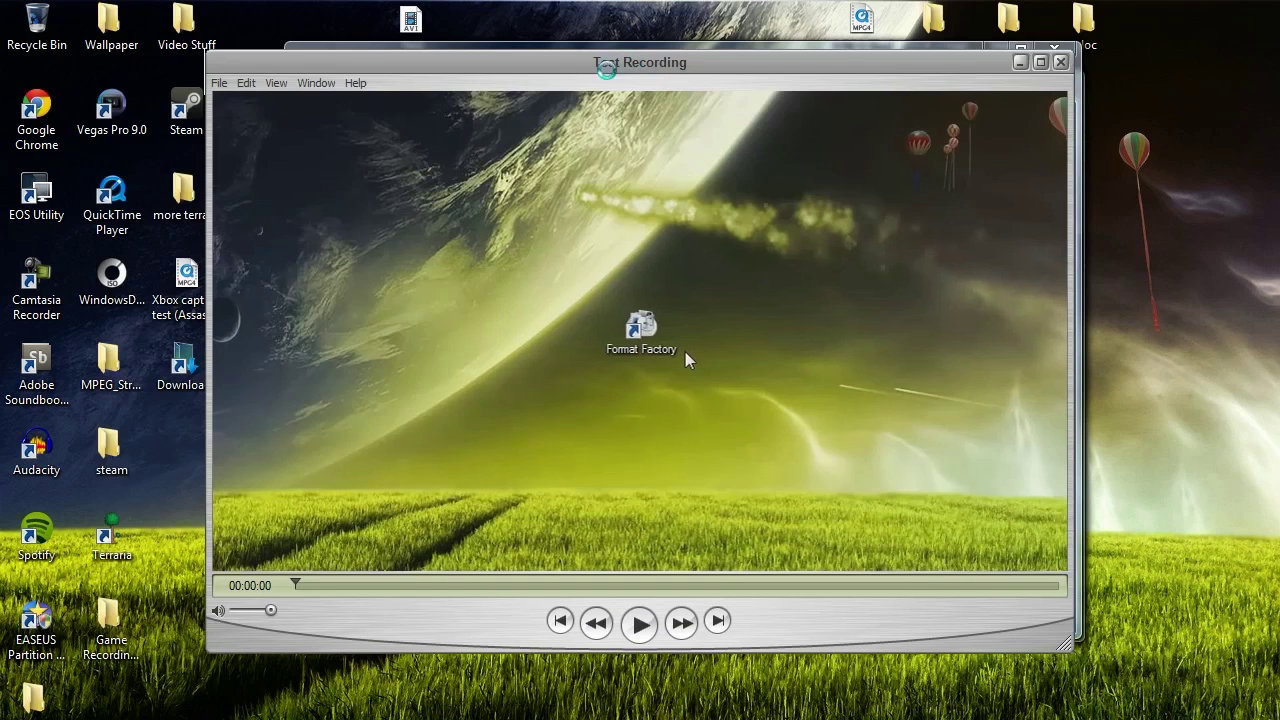
click(641, 626)
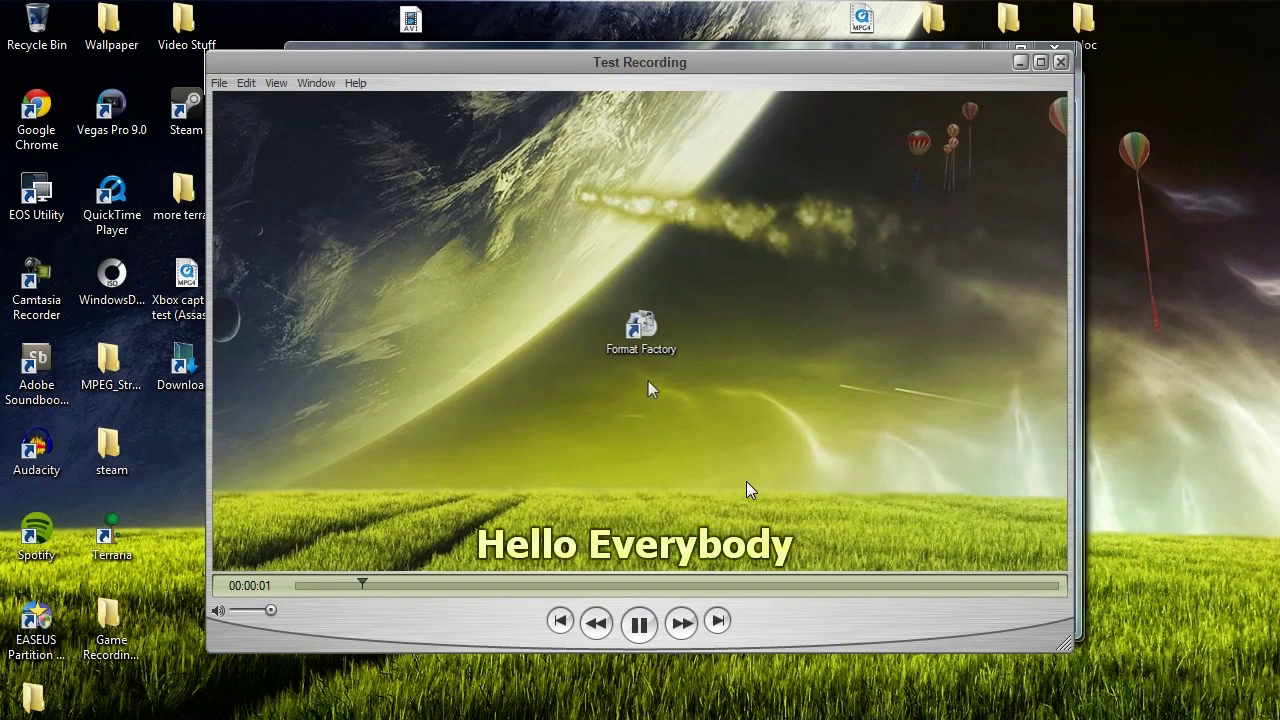
Close QuickTime and return to the YouTube Personal Messages inbox
click(1062, 62)
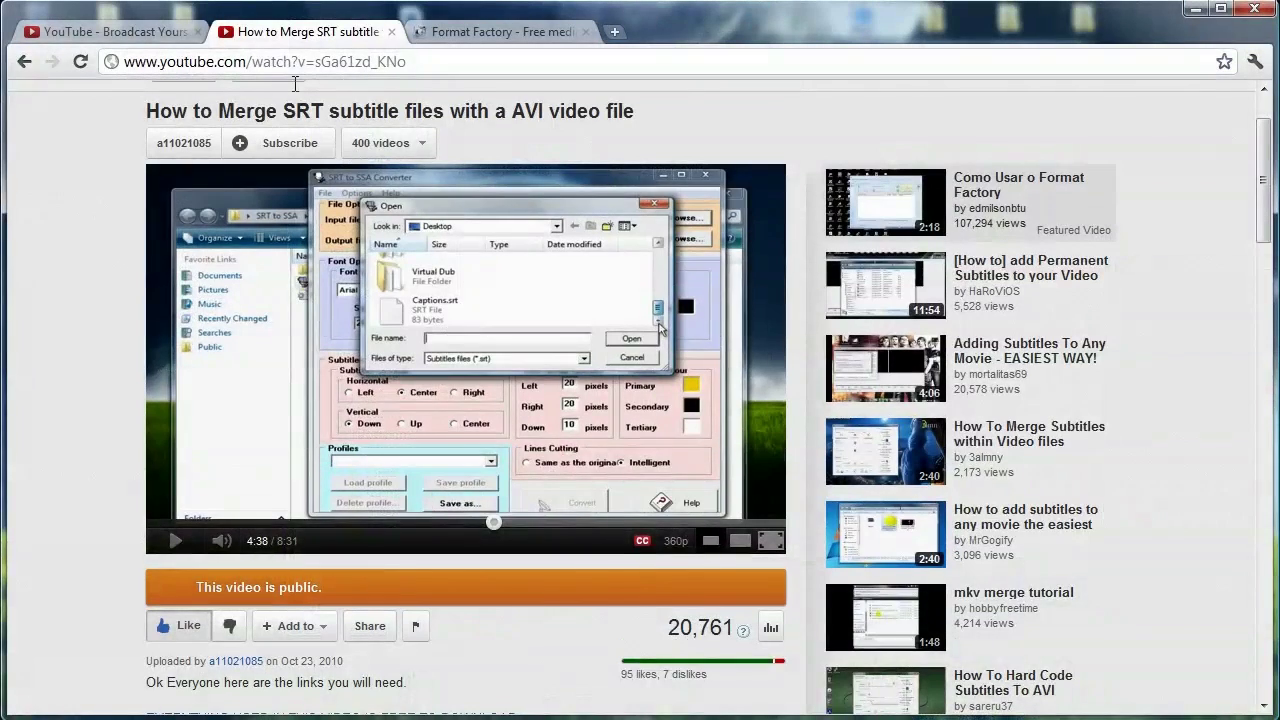
click(175, 38)
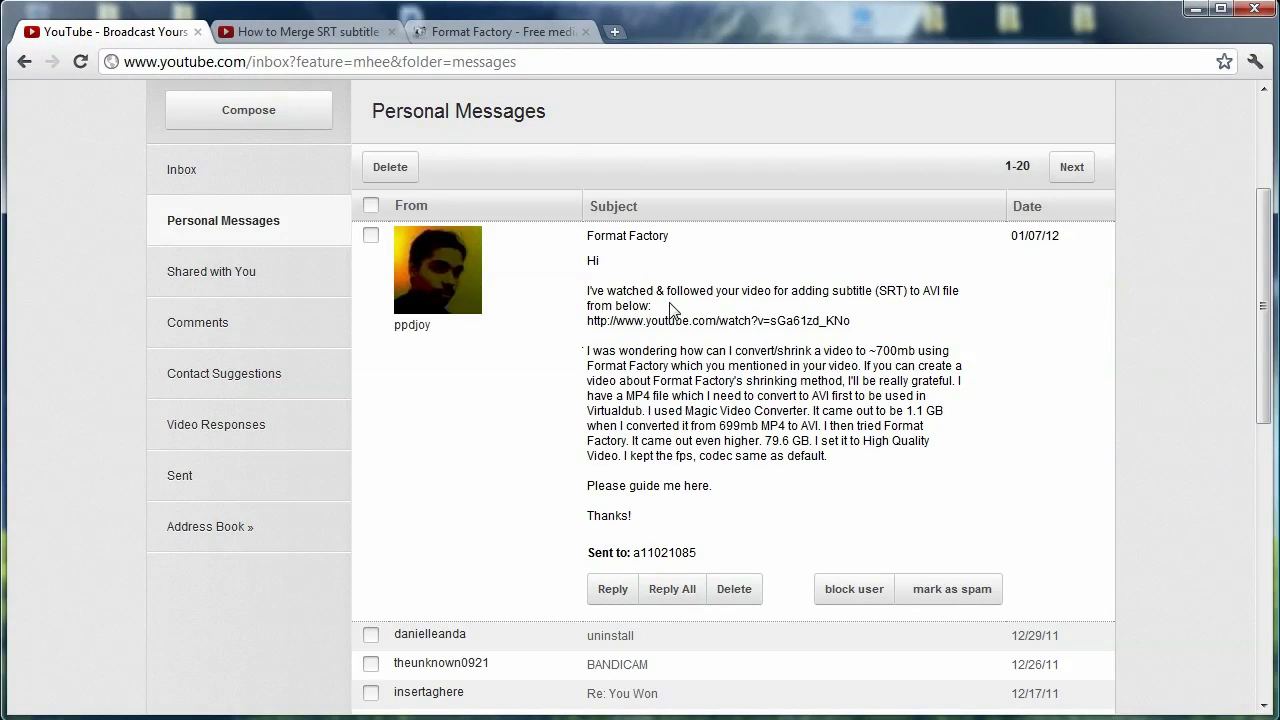